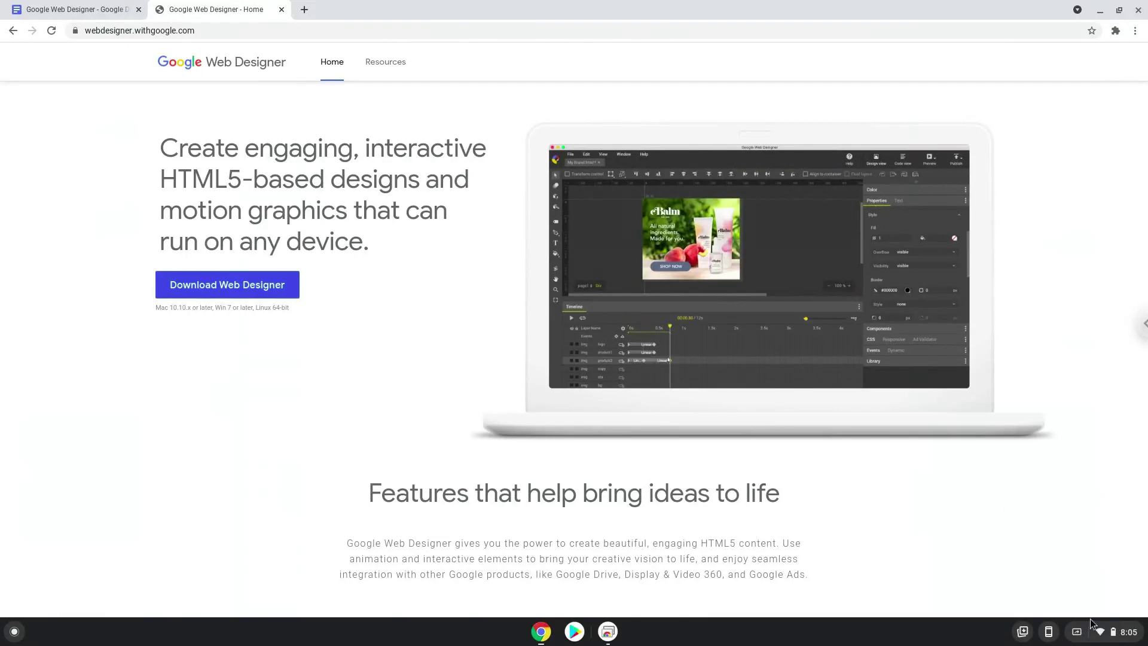
# Open the ChromeOS quick settings panel from the status tray at the bottom-right
pyautogui.click(1099, 632)
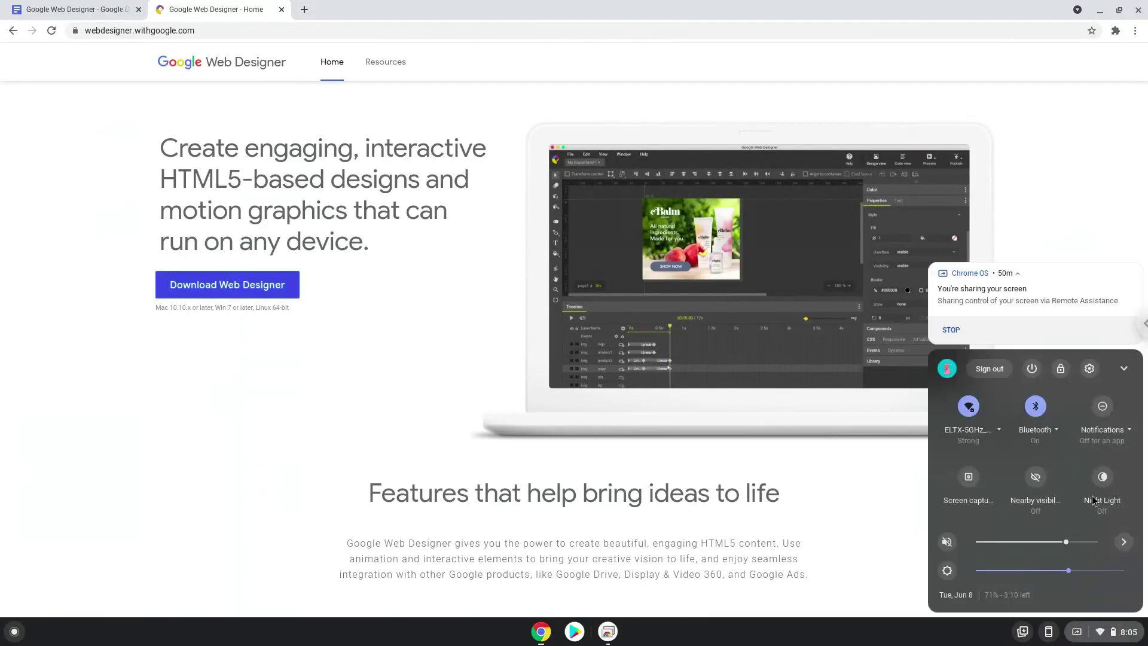
# Open Chromebook Settings and go to the Developers section under Advanced
pyautogui.click(1093, 370)
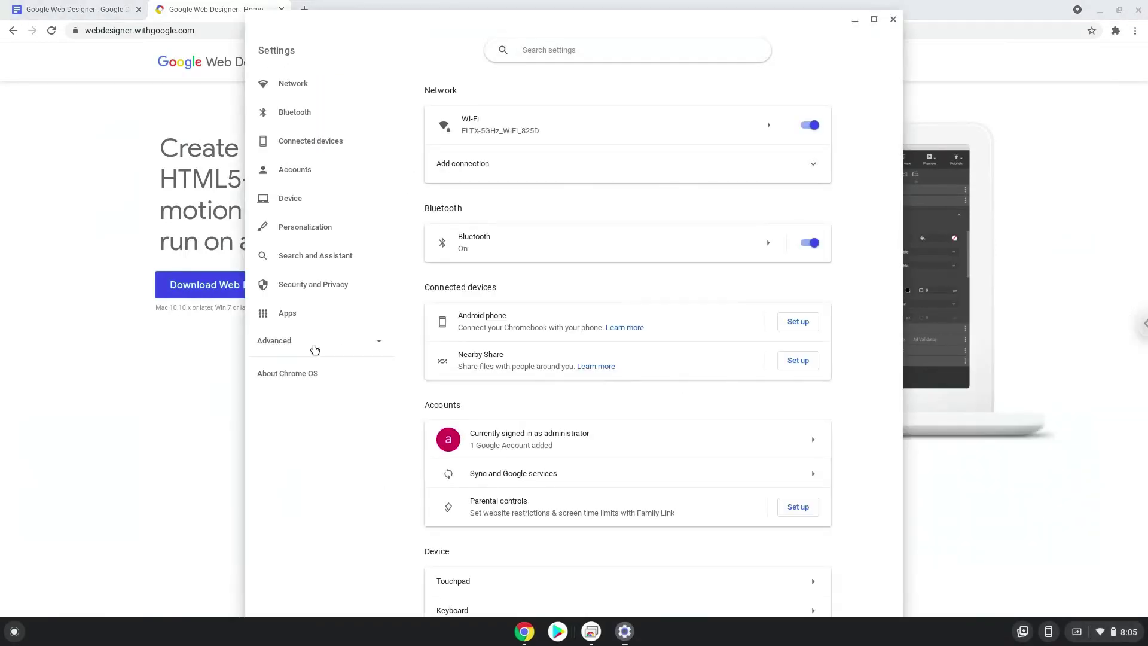
pyautogui.click(306, 344)
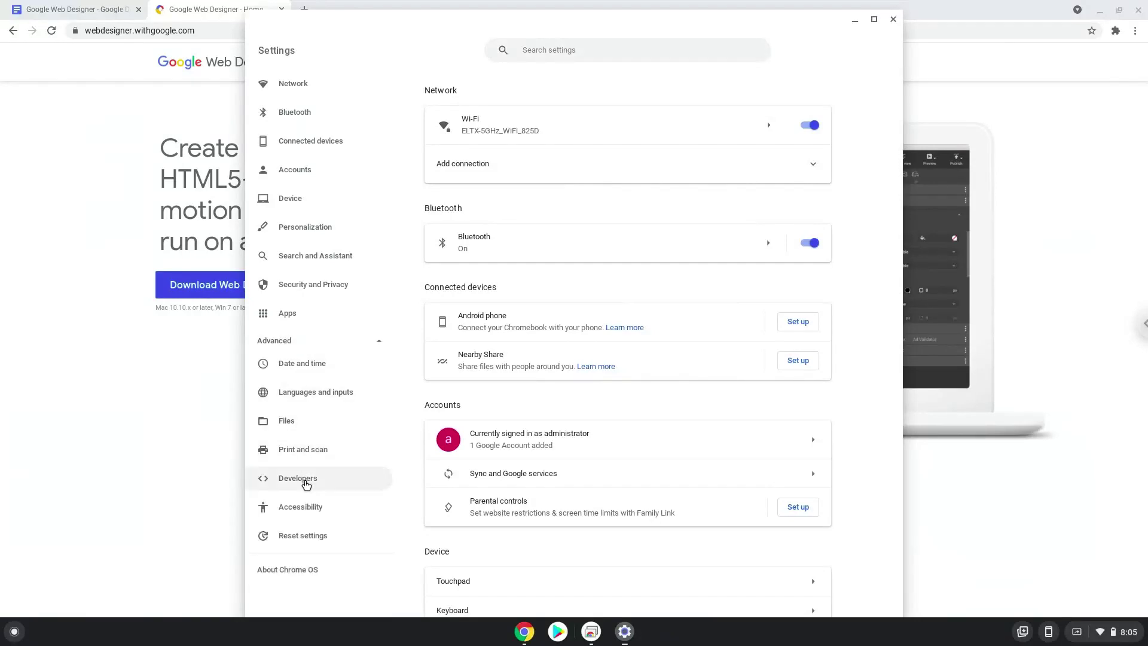
pyautogui.click(306, 481)
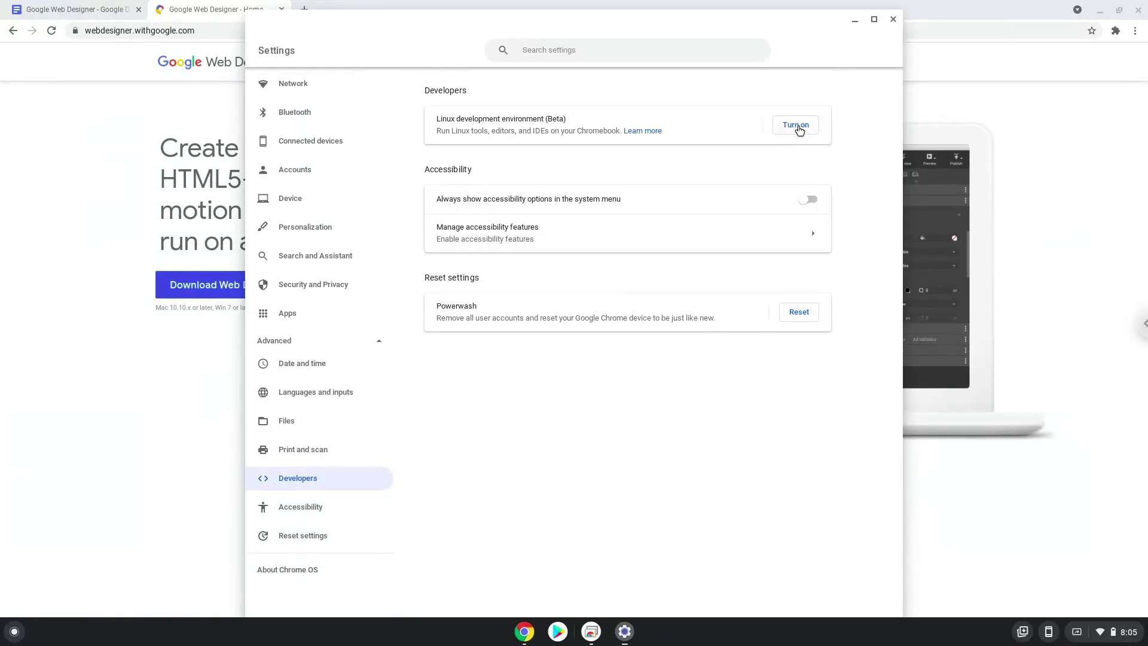
# Install the Linux development environment with the recommended 7.5 GB disk, then close its terminal
pyautogui.click(799, 128)
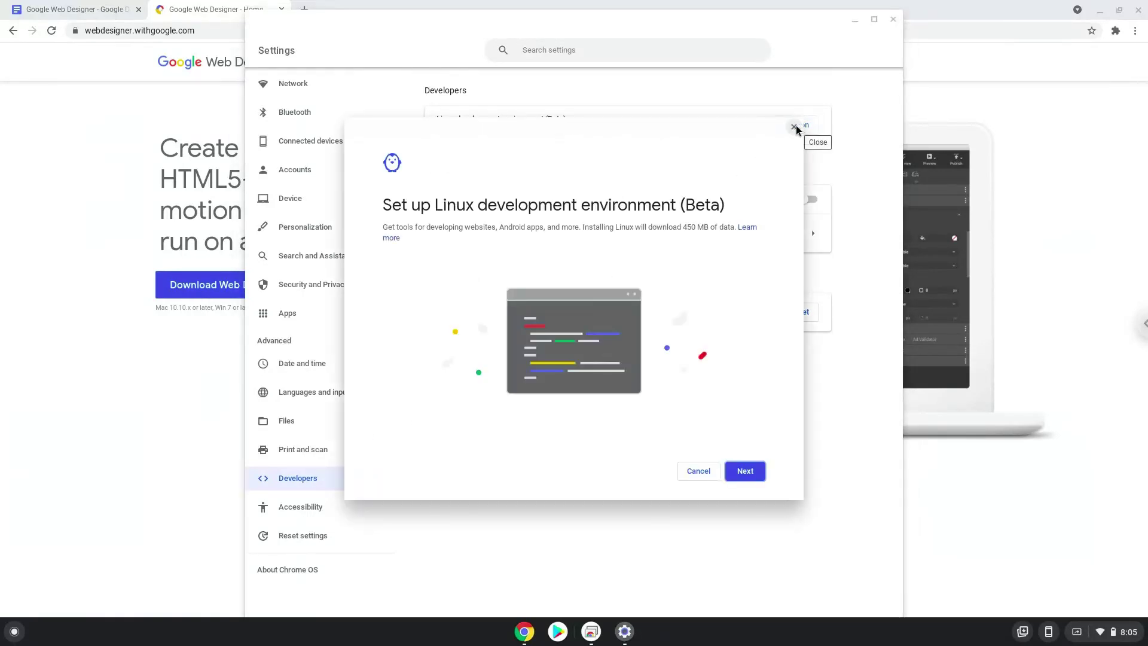
pyautogui.click(745, 471)
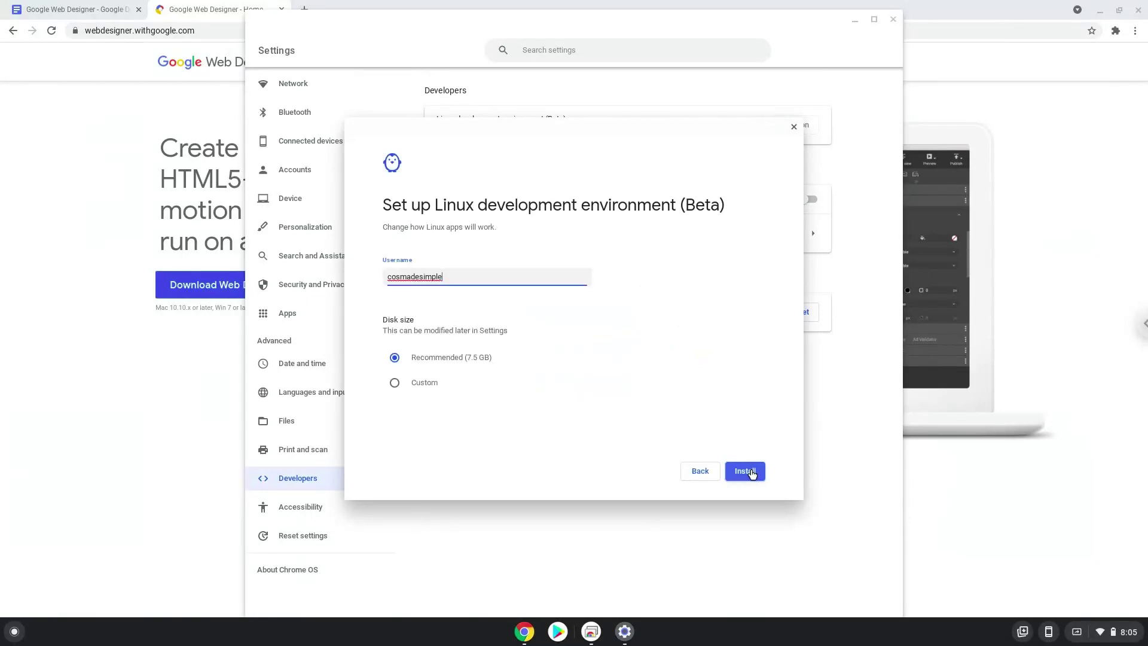
pyautogui.click(748, 472)
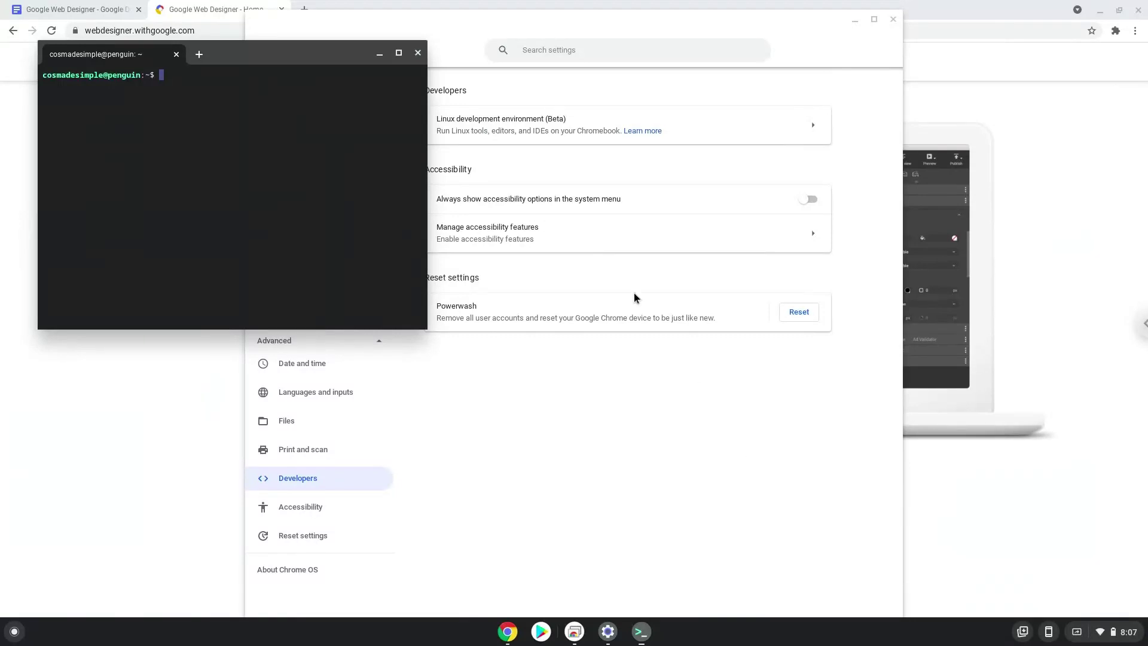
pyautogui.click(418, 55)
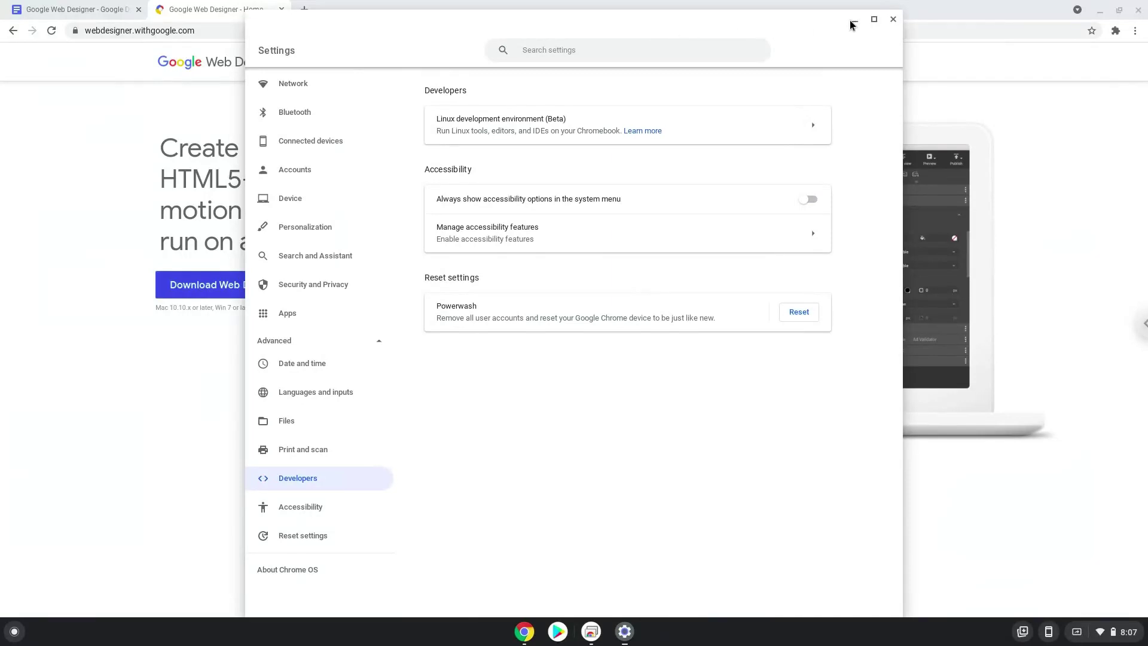
# Close Settings and download the 64-bit .deb Google Web Designer package after agreeing to the terms
pyautogui.click(894, 20)
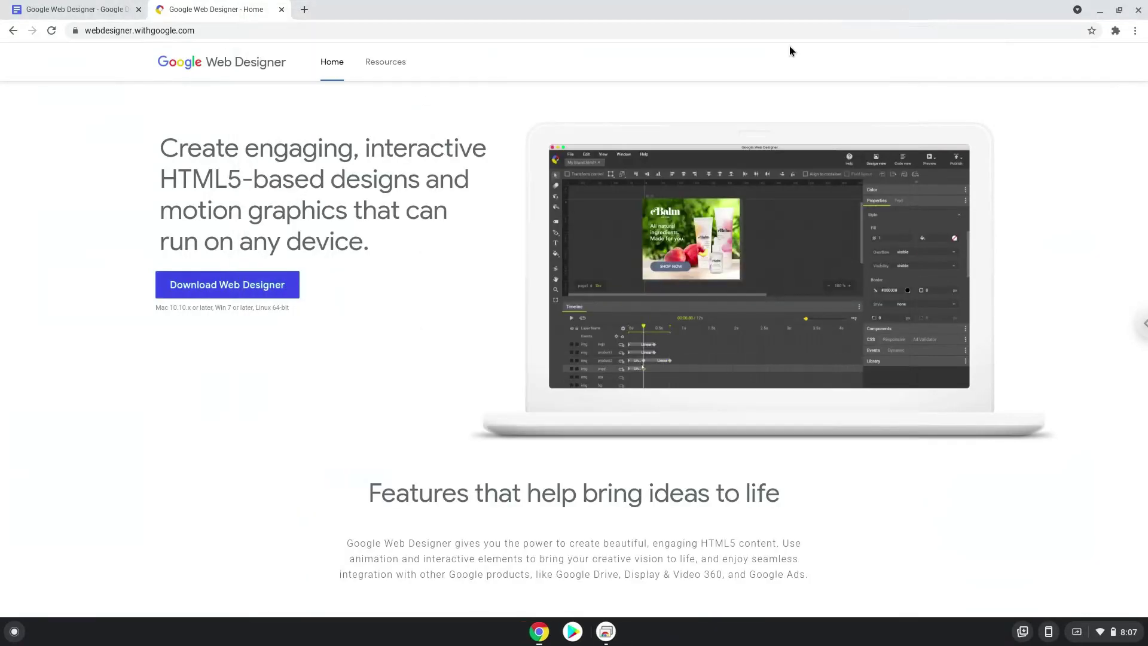
pyautogui.click(283, 277)
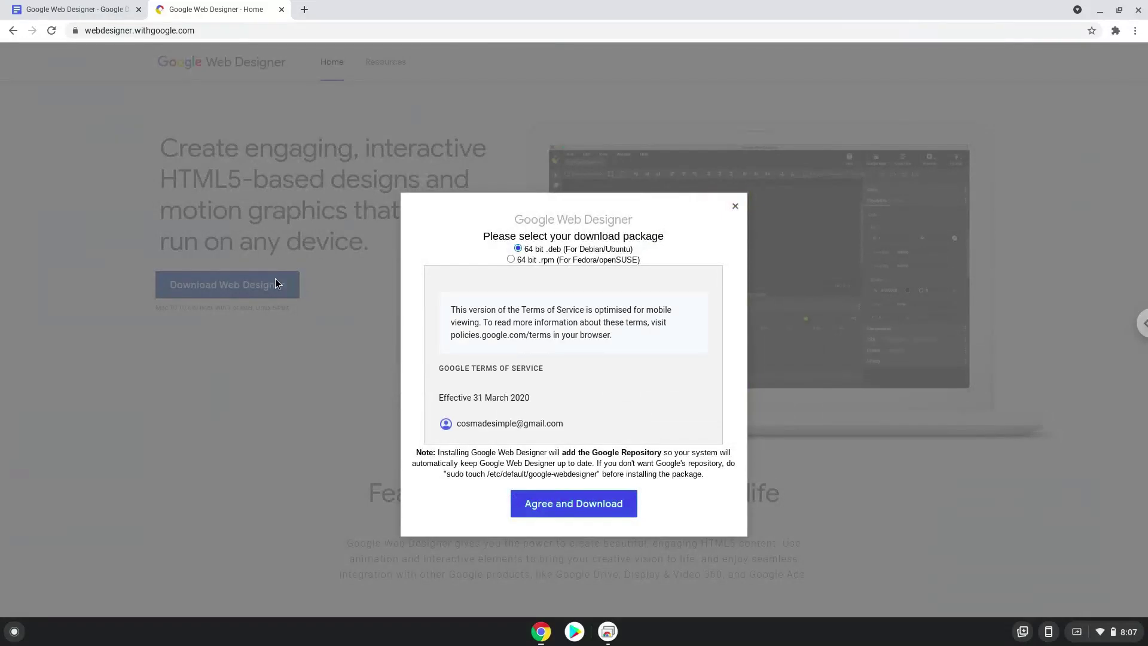
pyautogui.click(554, 506)
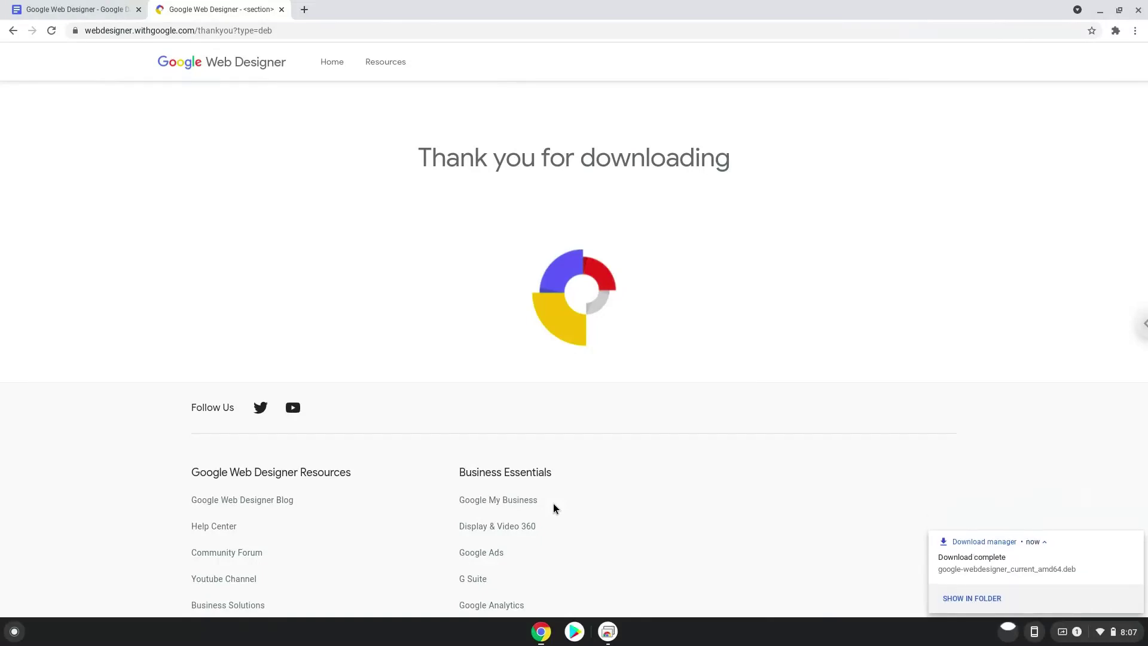
# Install google-webdesigner_current_amd64.deb from the Downloads folder with Linux and dismiss the confirmation
pyautogui.click(950, 599)
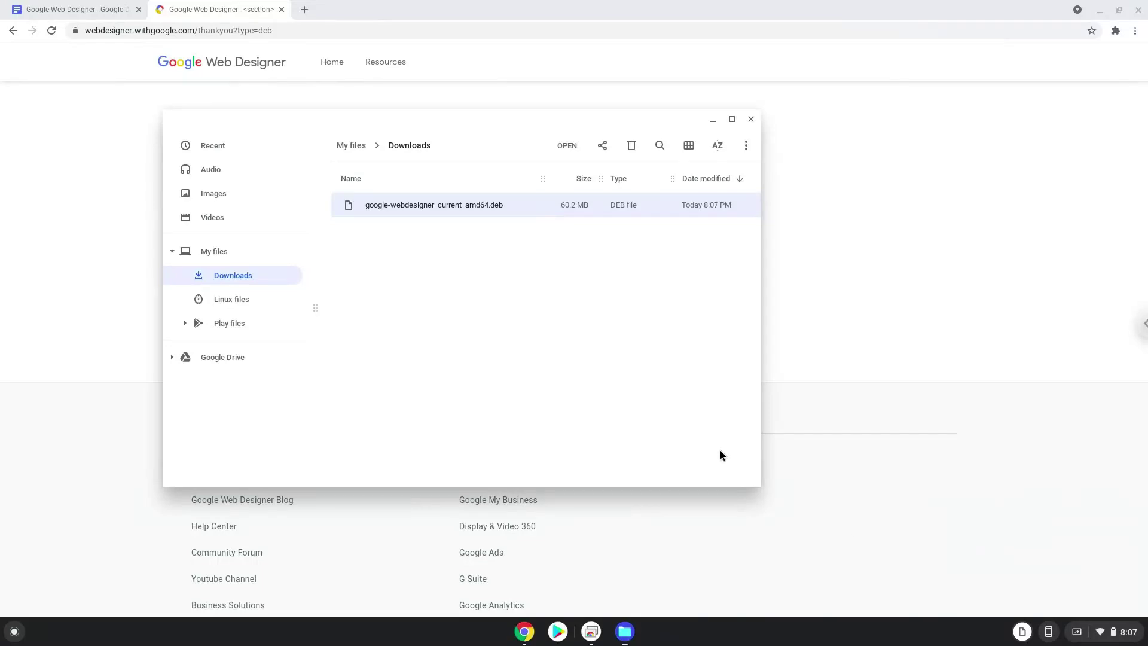
pyautogui.rightClick(390, 205)
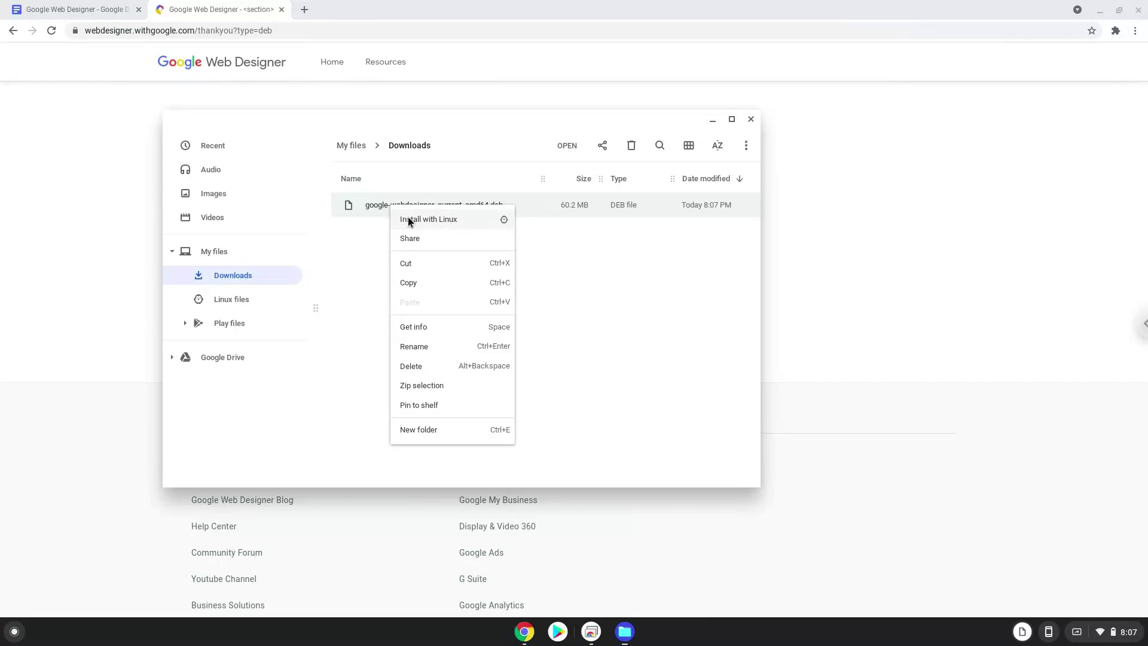
pyautogui.click(410, 220)
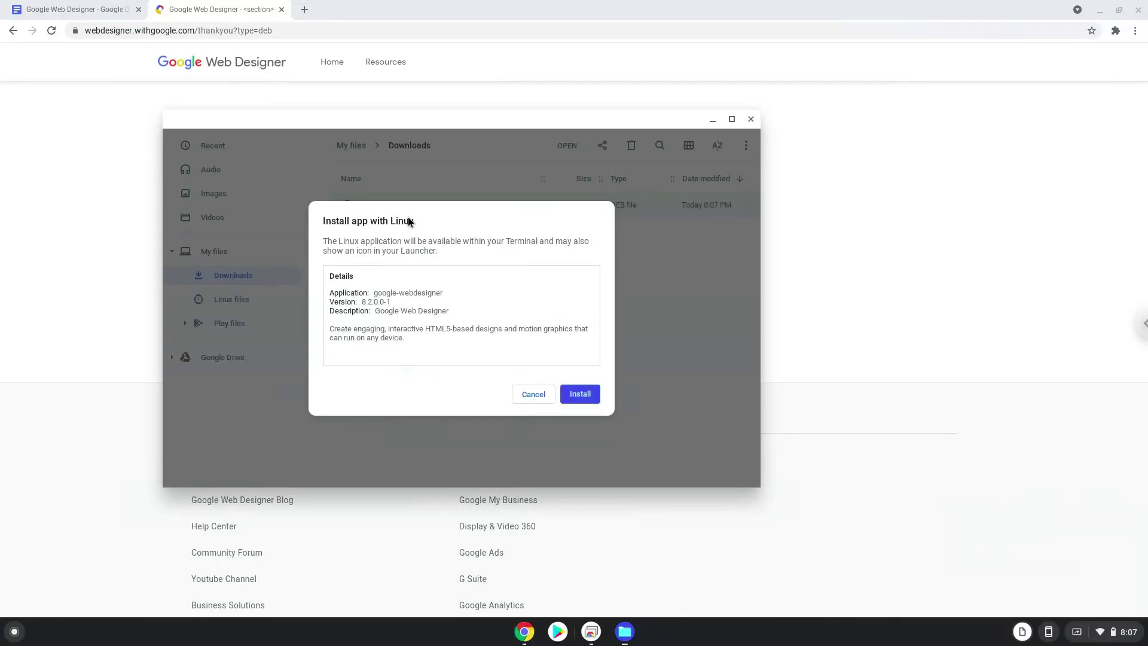
pyautogui.click(580, 399)
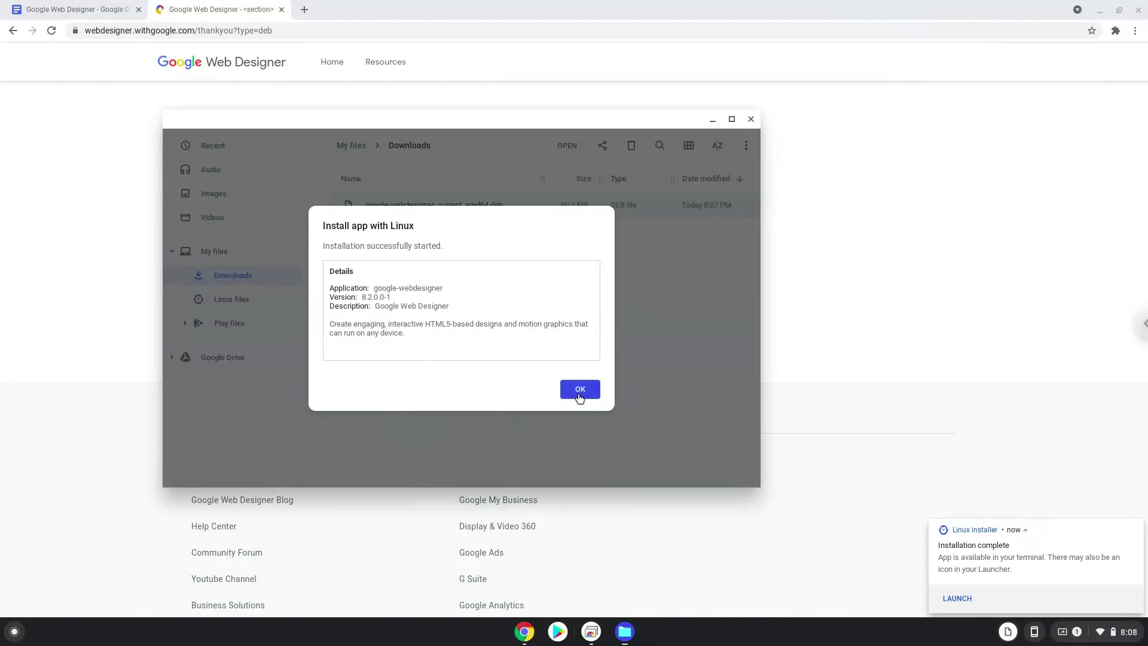
pyautogui.click(578, 398)
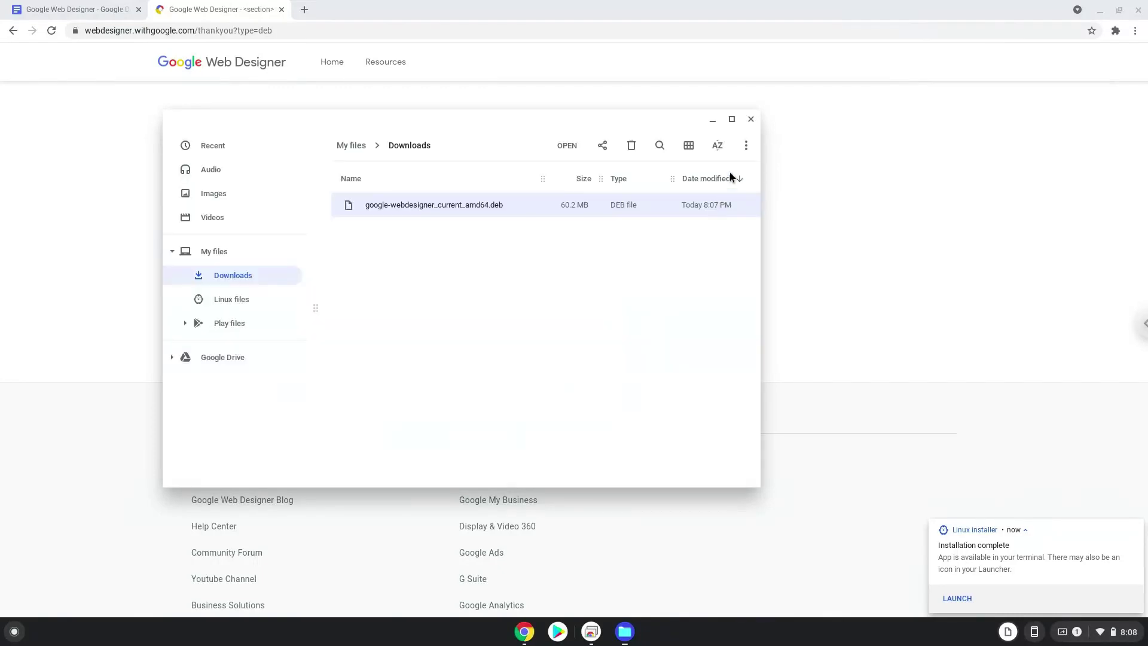
# Copy the google-webdesigner --disable-framerate-limit command from the Docs notes, then search the launcher for 'ter'
pyautogui.click(751, 119)
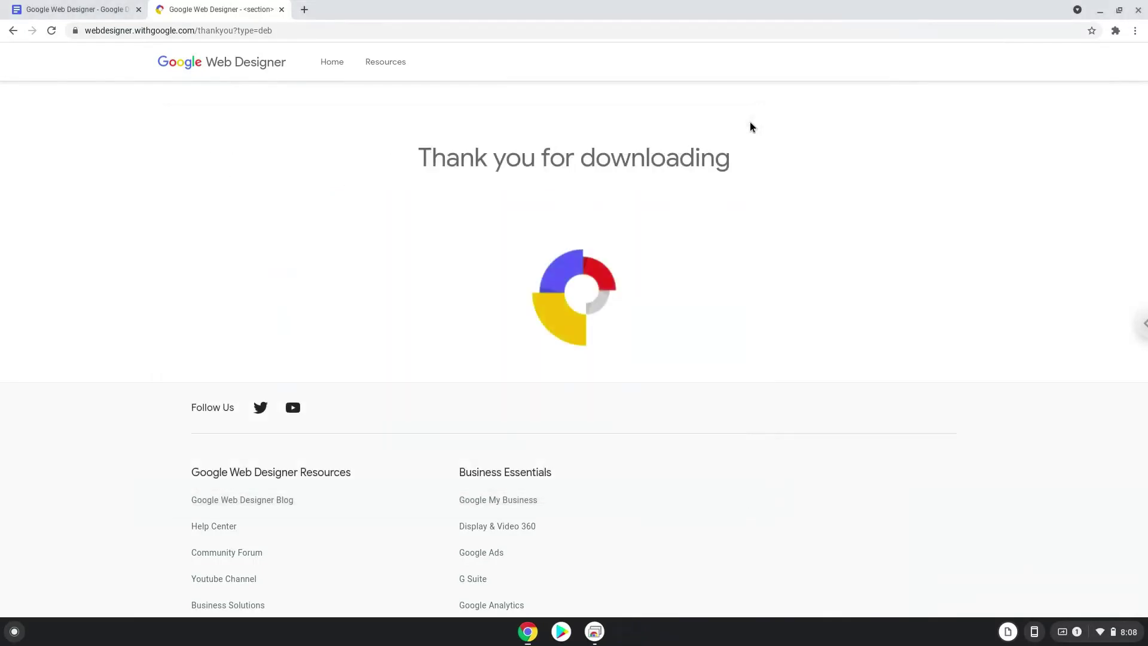
pyautogui.click(75, 15)
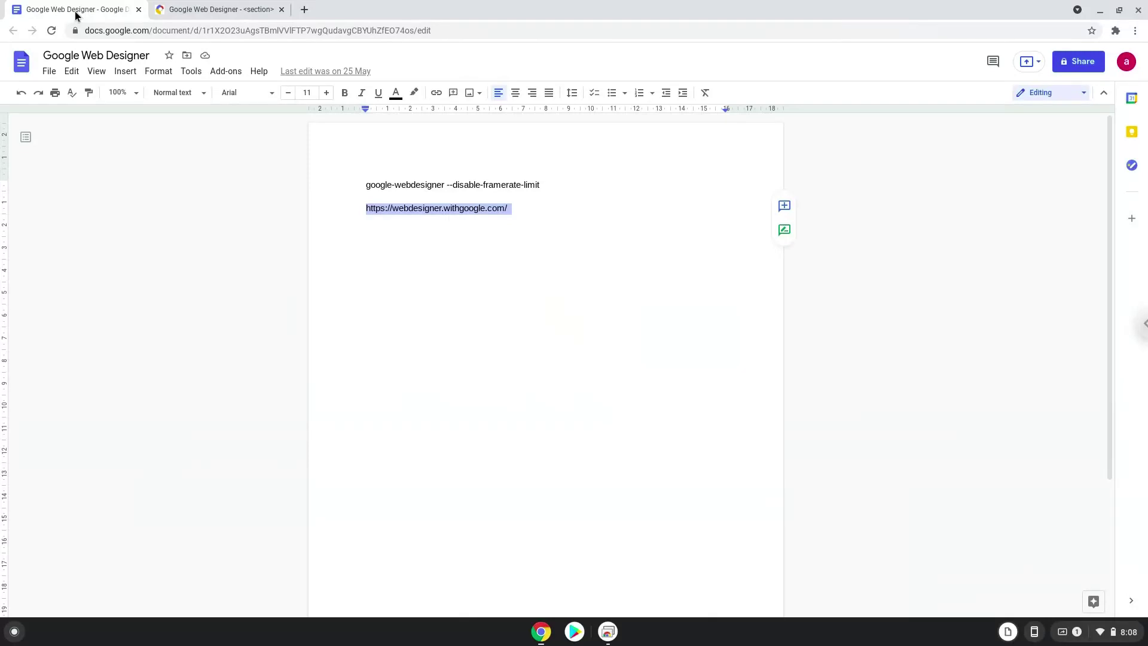
pyautogui.tripleClick(411, 184)
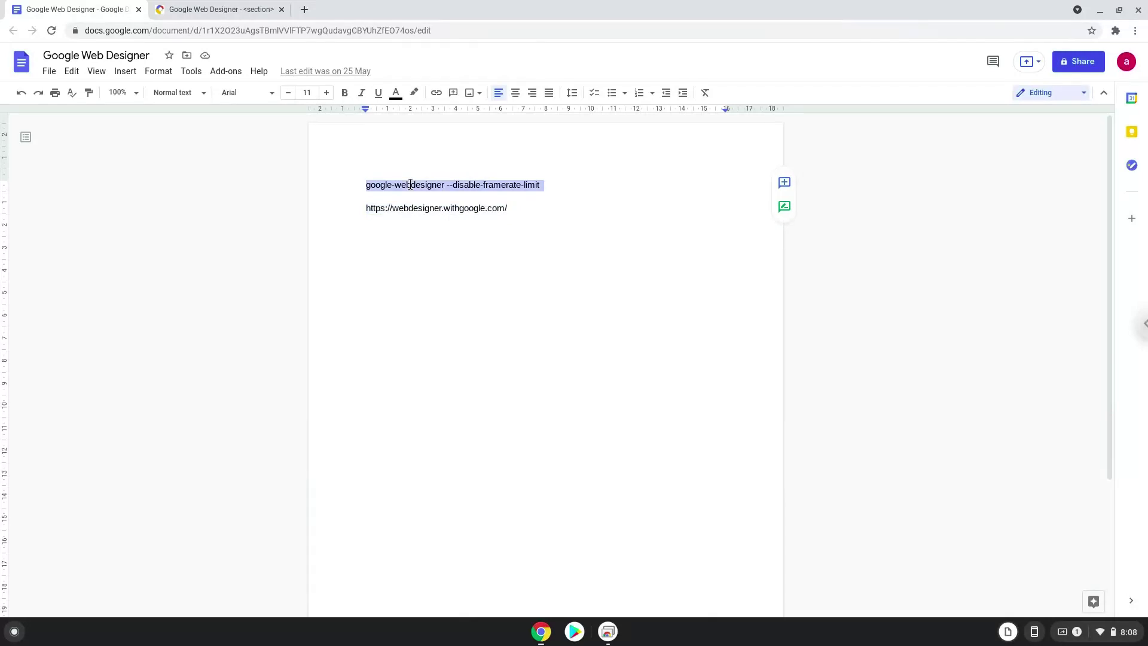
pyautogui.rightClick(410, 184)
pyautogui.click(445, 216)
pyautogui.click(14, 632)
pyautogui.write('terminal')
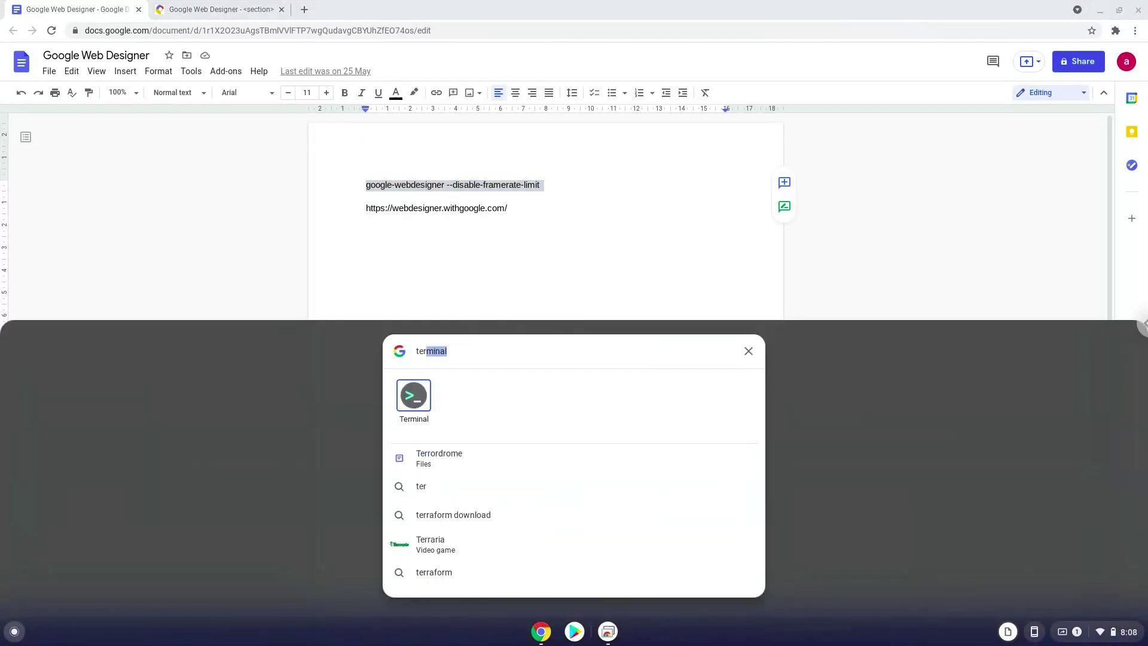
# Run google-webdesigner --disable-framerate-limit in Terminal, then close the Terminal window
pyautogui.click(413, 396)
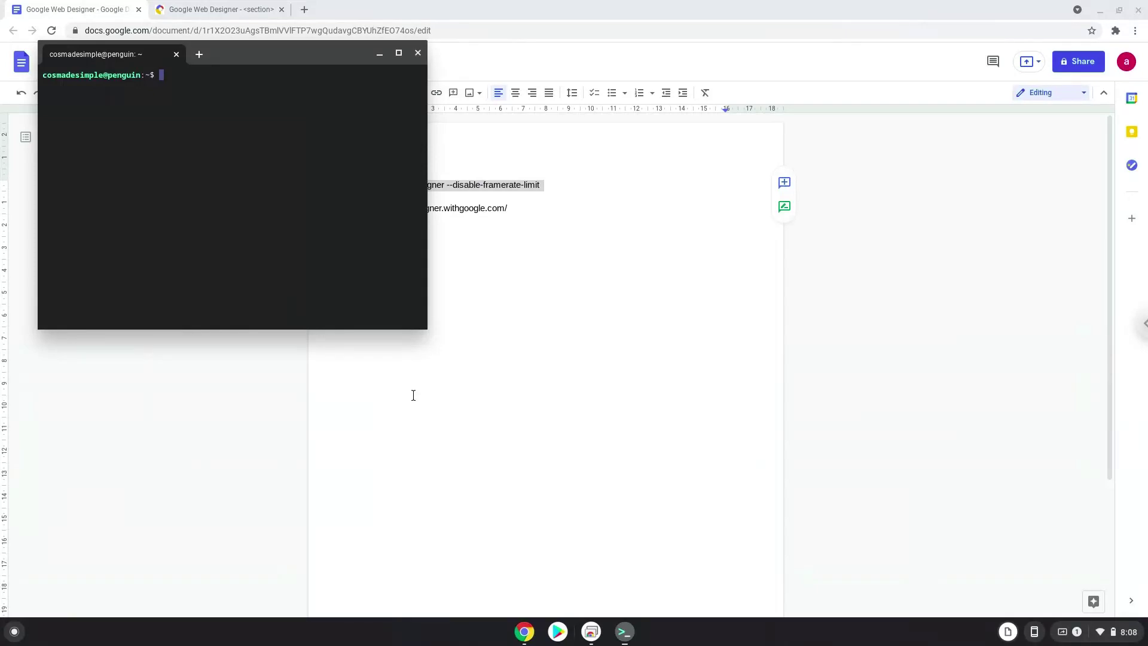
pyautogui.hotkey('ctrl', 'shift', 'v')
pyautogui.press('Return')
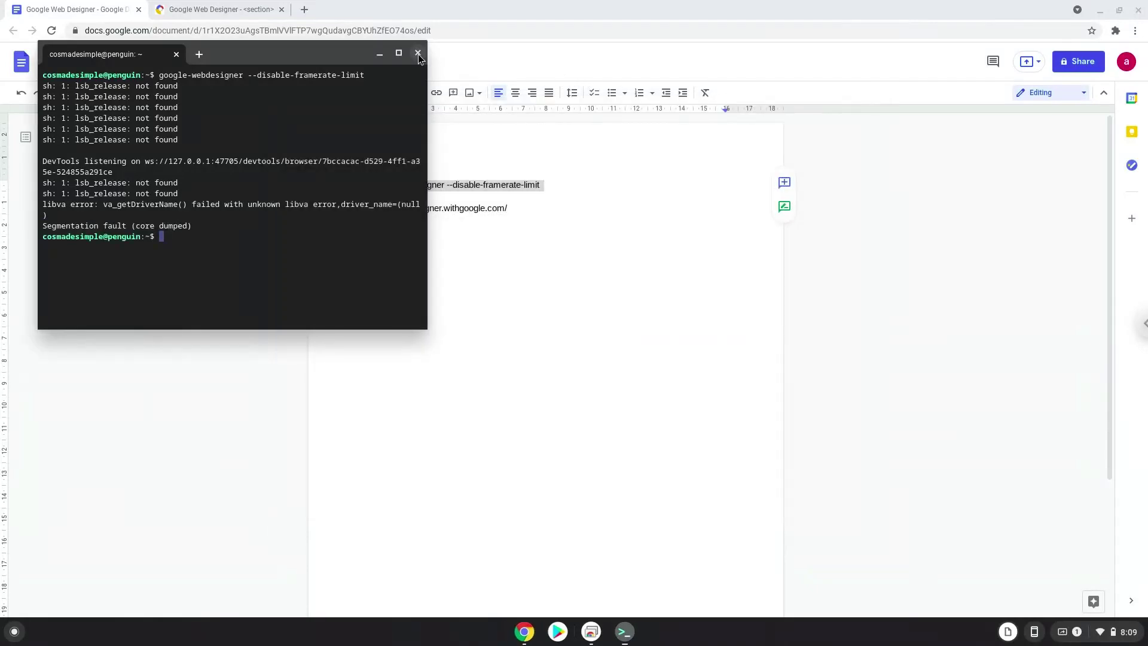
pyautogui.click(418, 53)
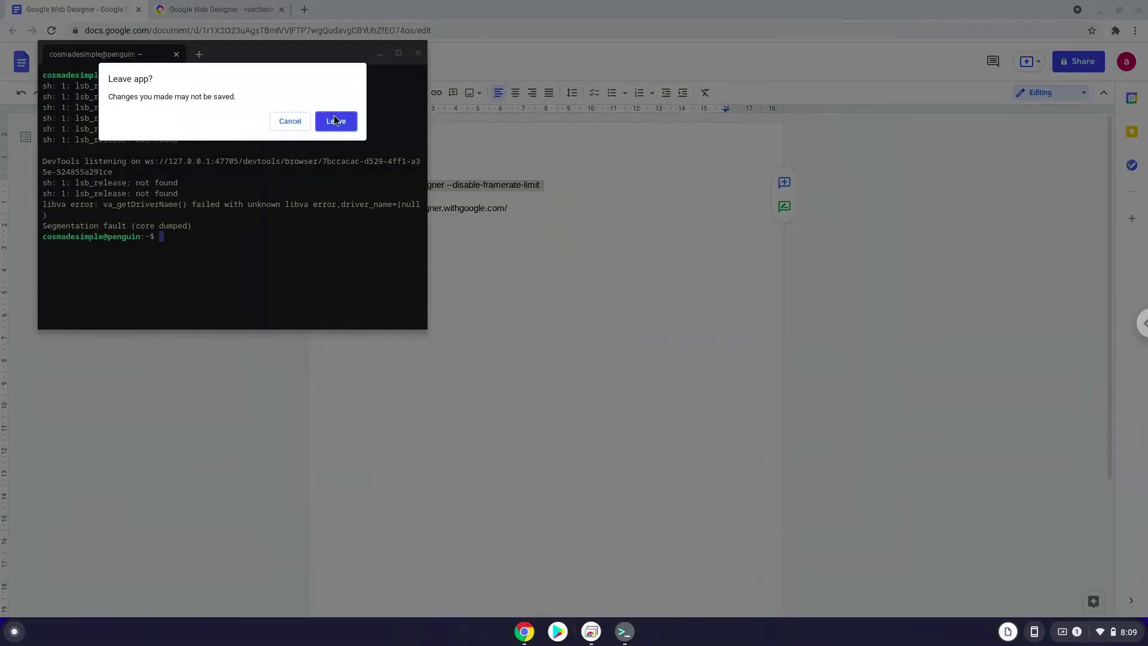
# Leave the Terminal and launch Google Web Designer from the launcher's Linux apps folder
pyautogui.click(335, 119)
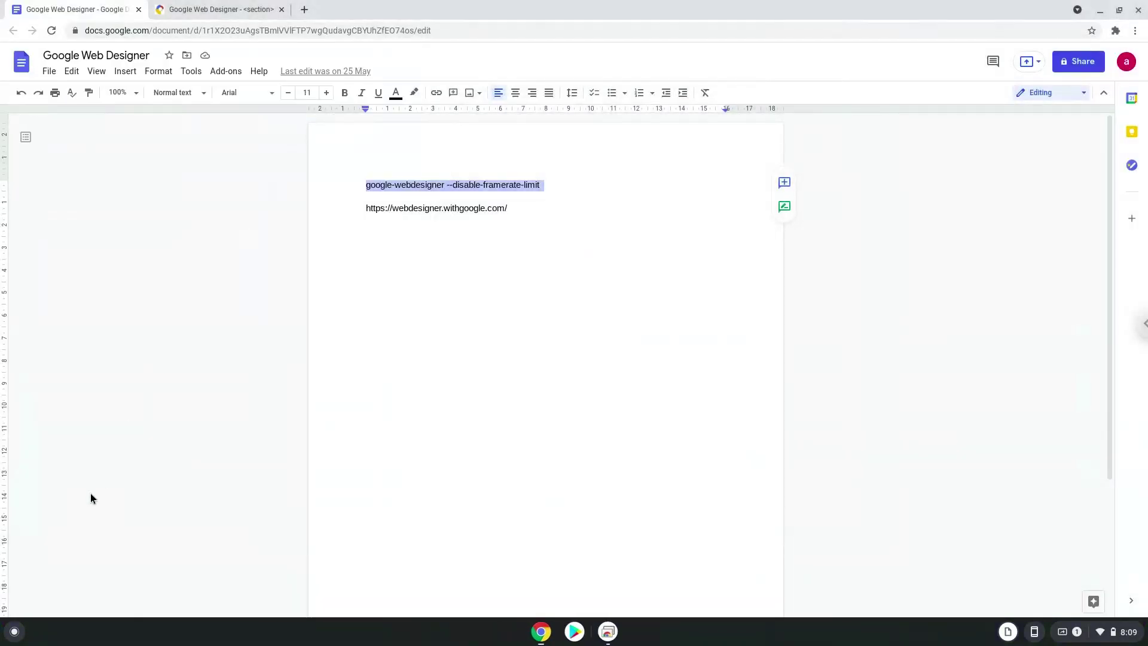
pyautogui.click(15, 632)
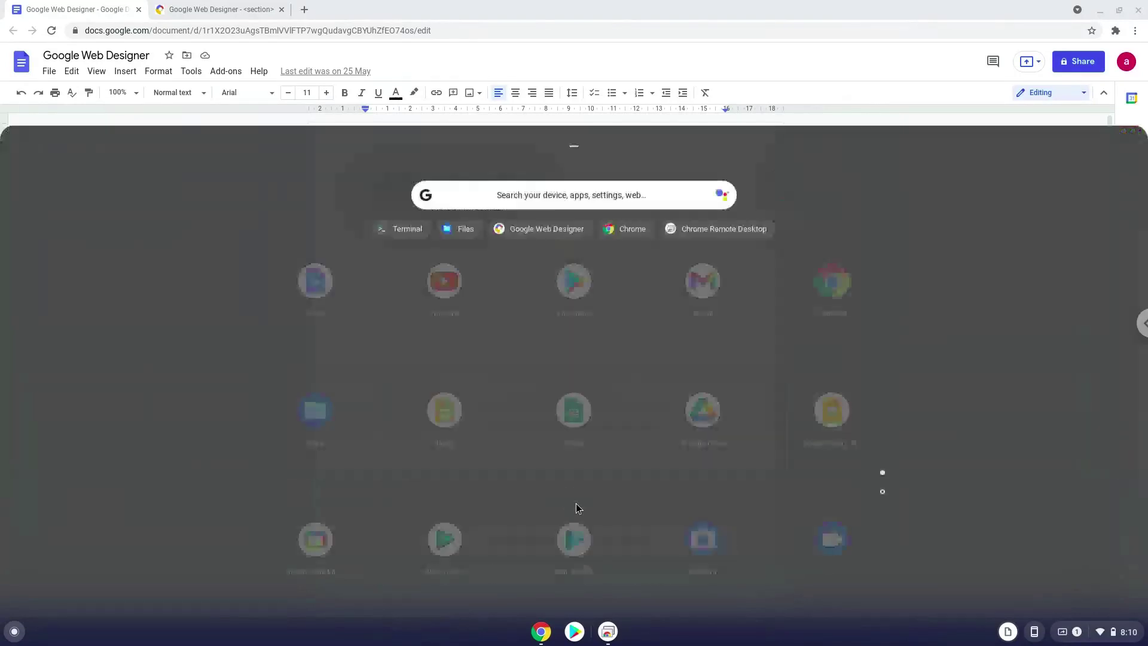
pyautogui.click(574, 503)
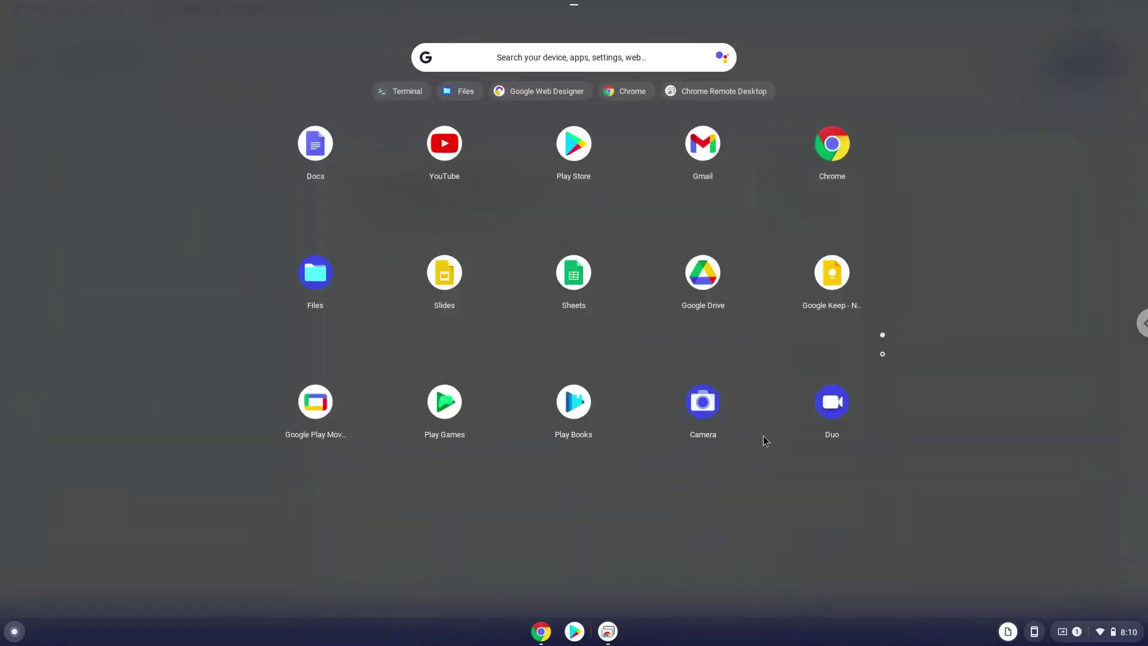
pyautogui.click(884, 355)
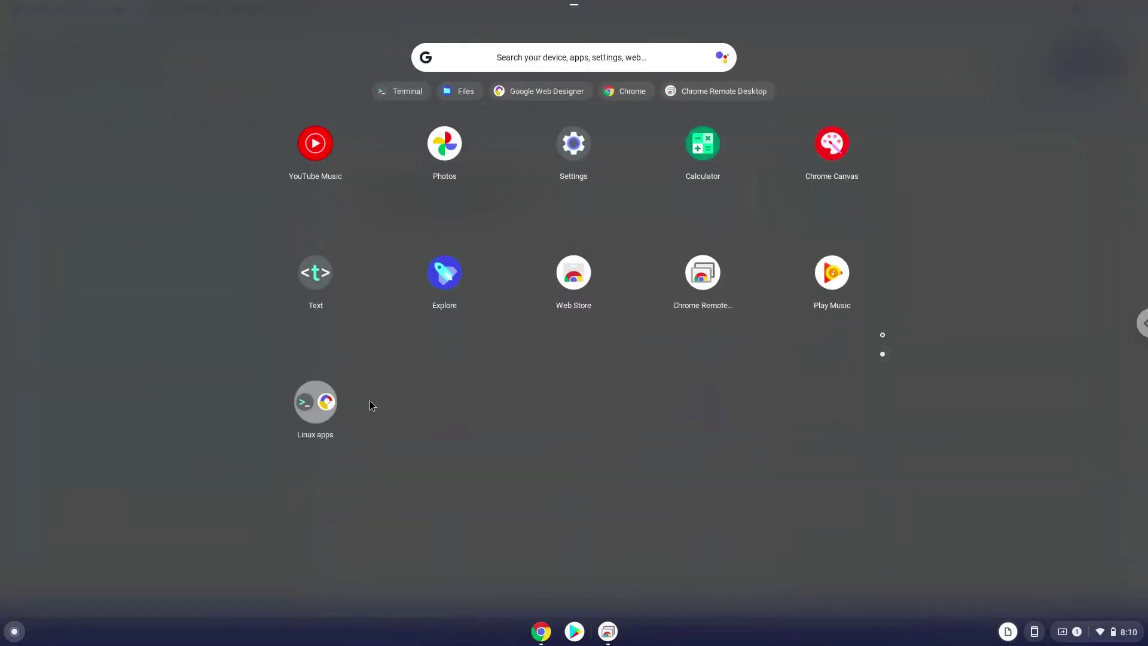
pyautogui.click(302, 406)
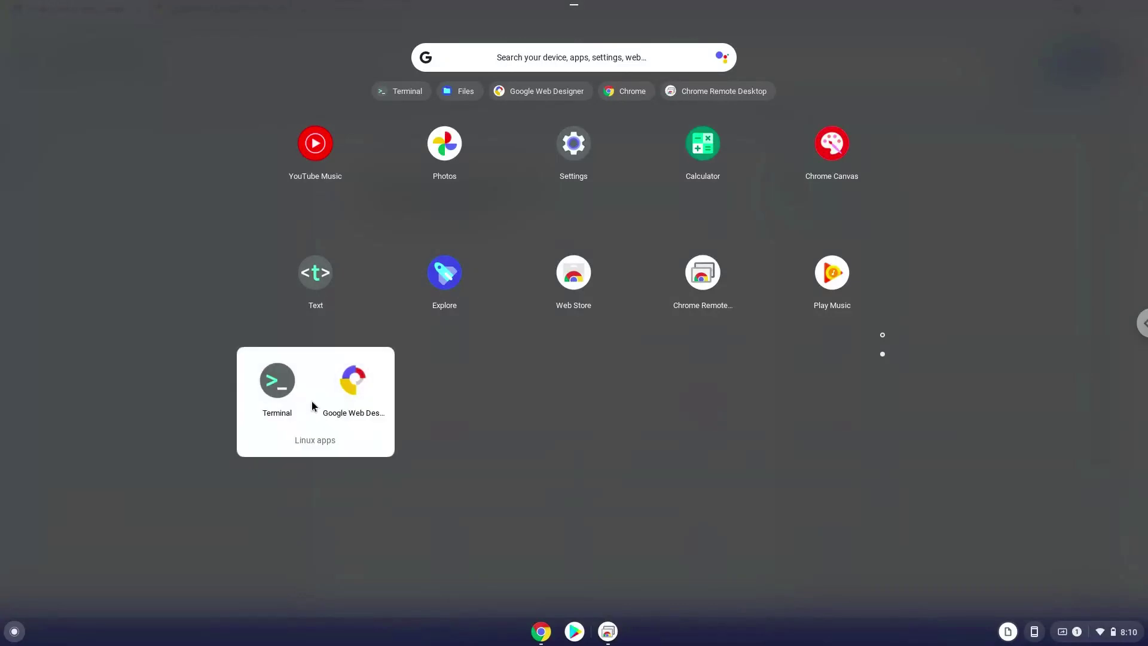
pyautogui.click(352, 378)
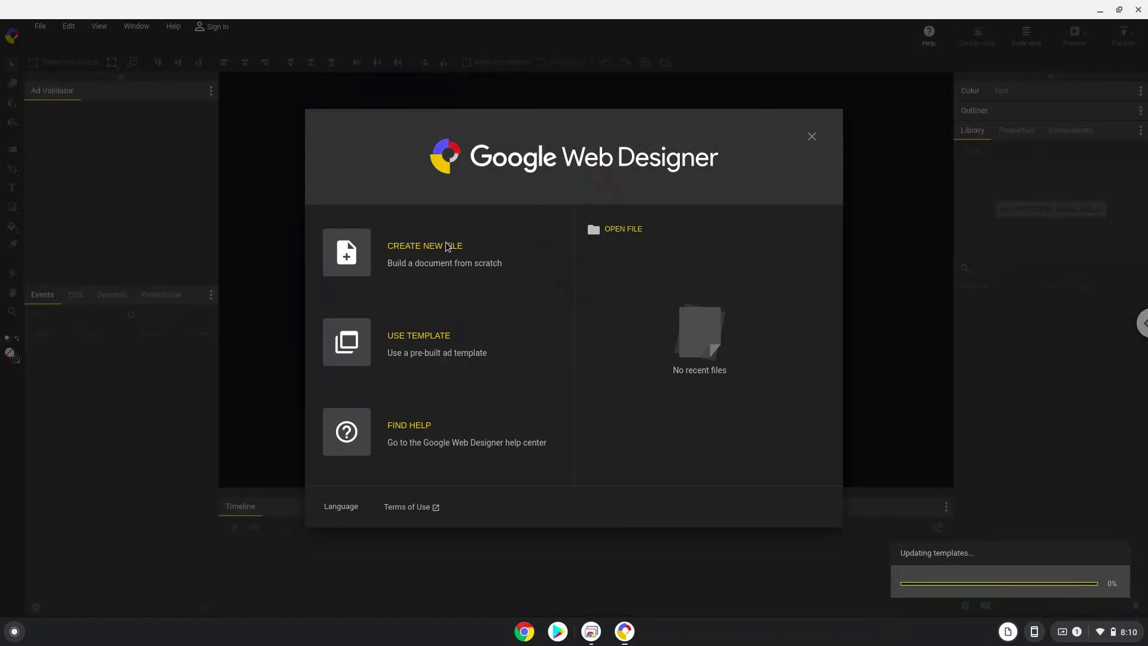
# Create a new 300 x 250 Banner file named '1'
pyautogui.click(447, 247)
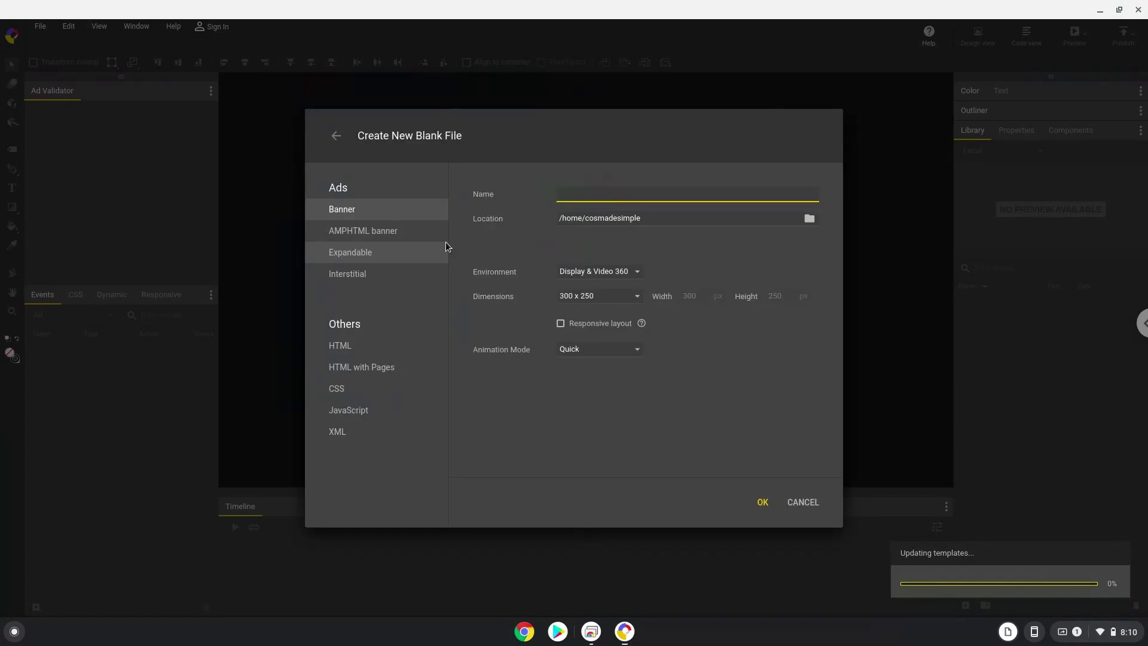
pyautogui.click(766, 505)
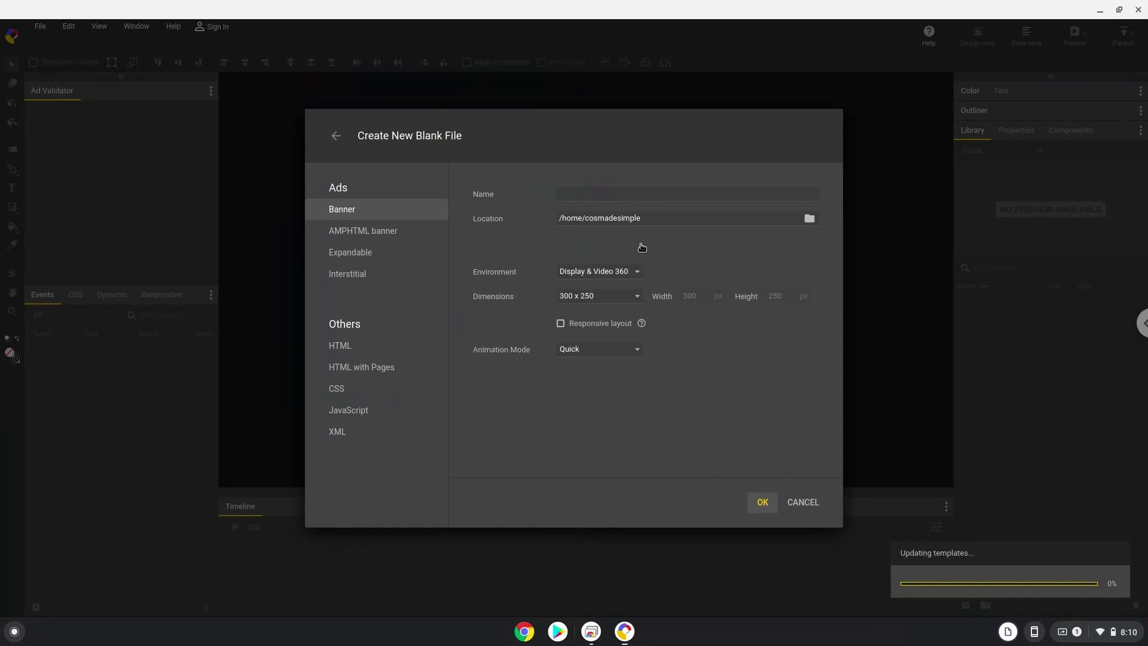
pyautogui.click(615, 195)
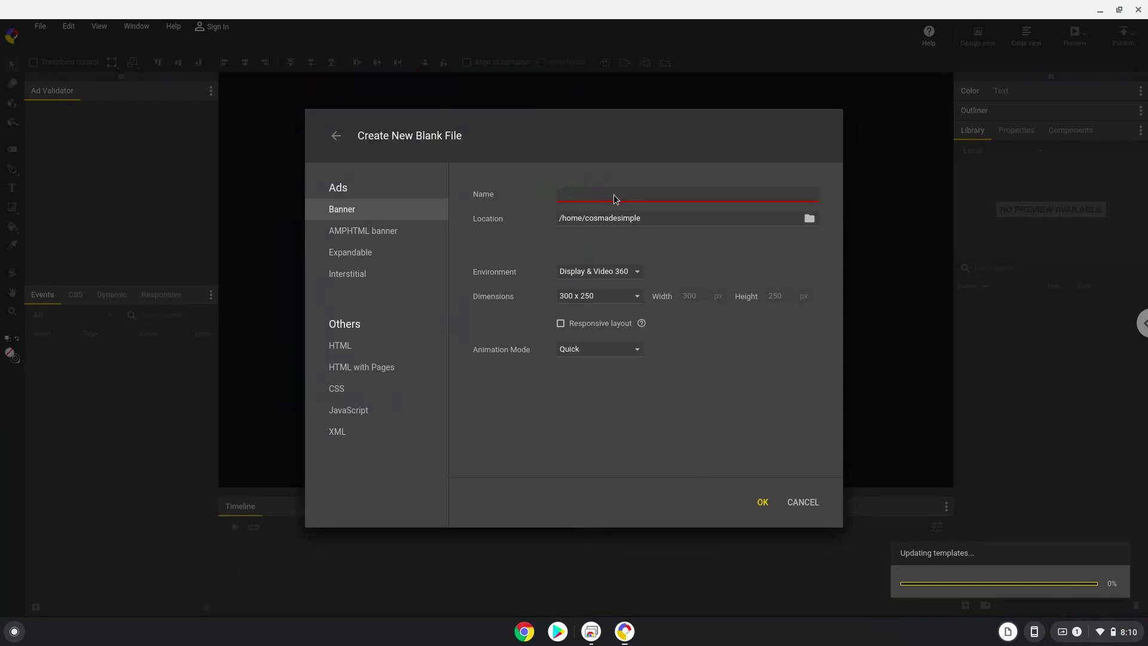
pyautogui.write('1')
pyautogui.click(764, 503)
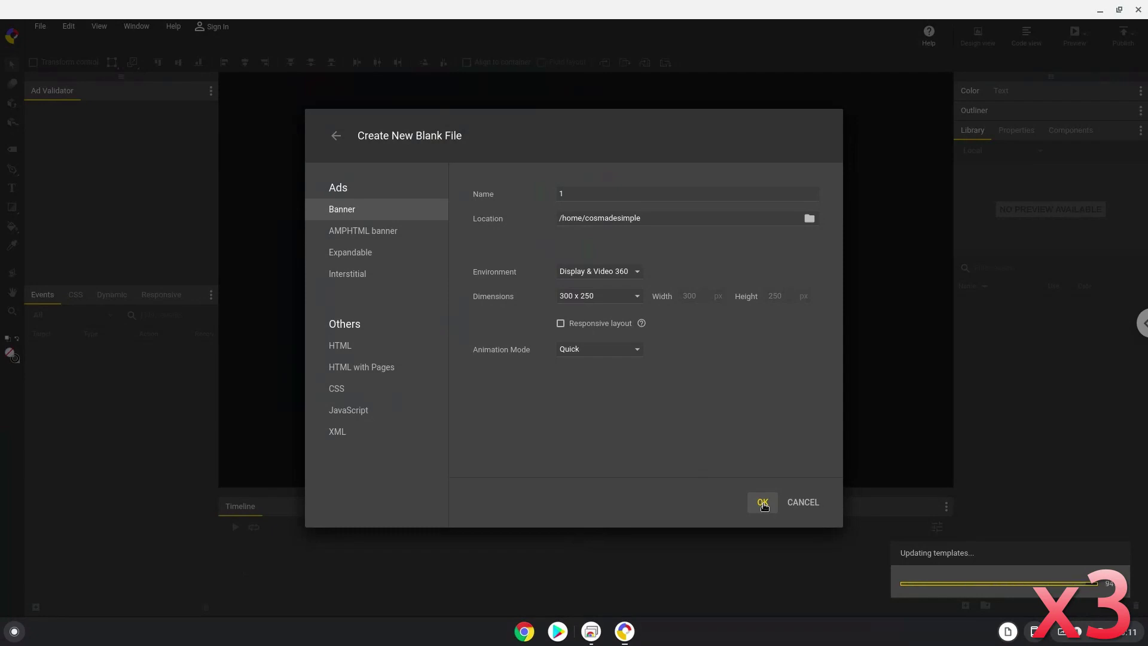
pyautogui.click(763, 503)
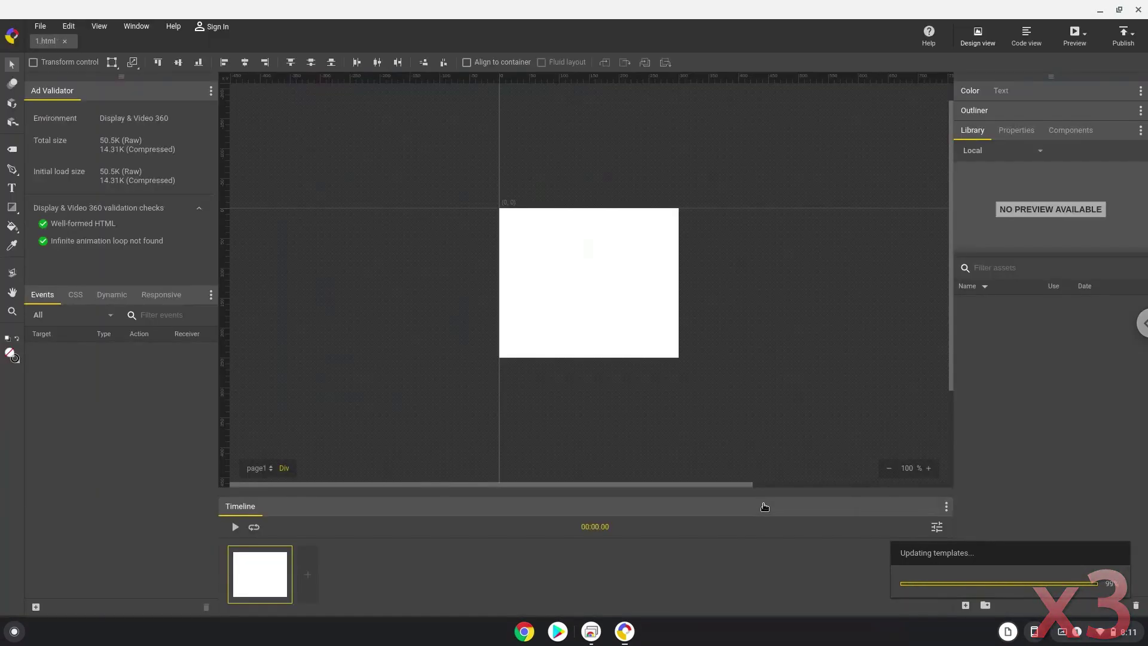